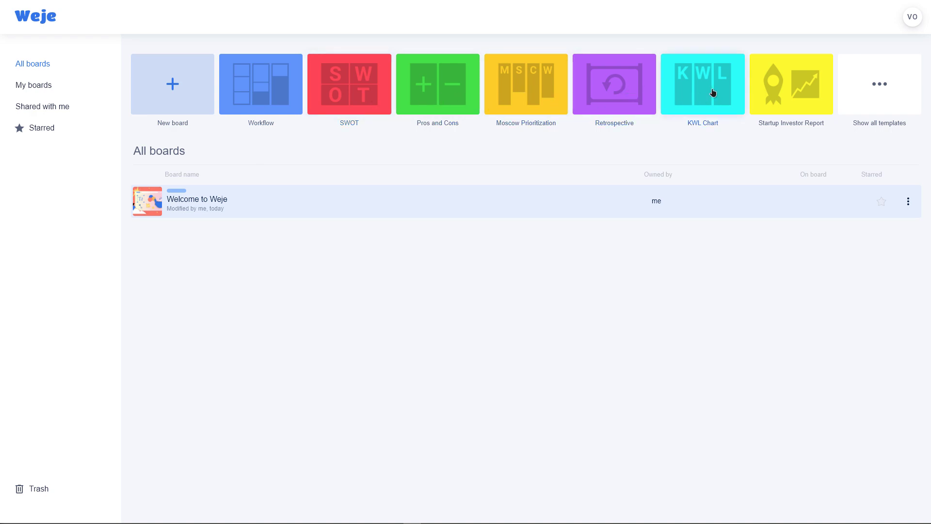
Browse all templates, check Shared with me and My boards, then open 'Welcome to Weje'.
left_click(873, 98)
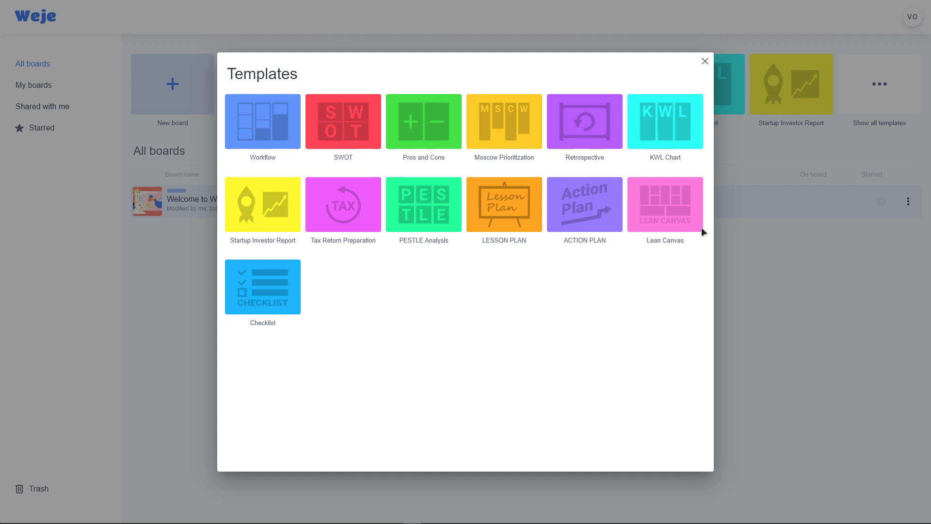
left_click(705, 62)
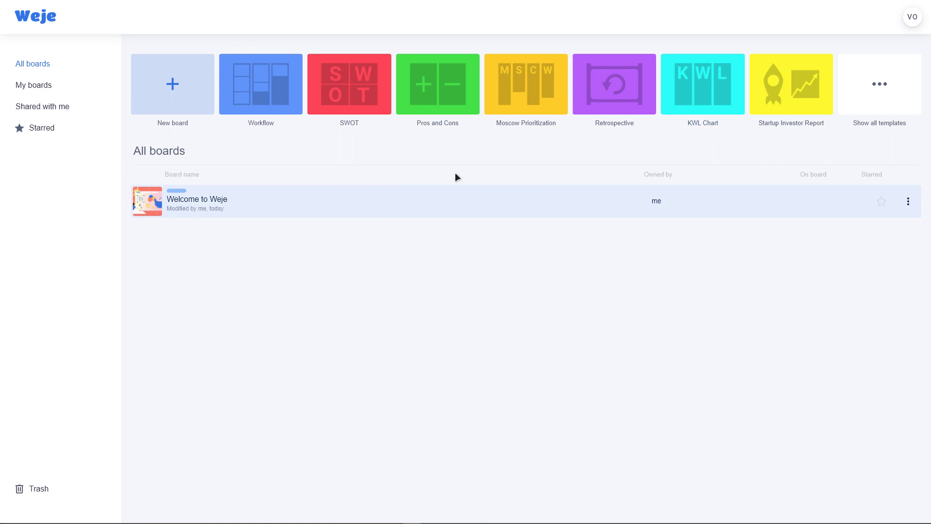
left_click(41, 108)
left_click(38, 88)
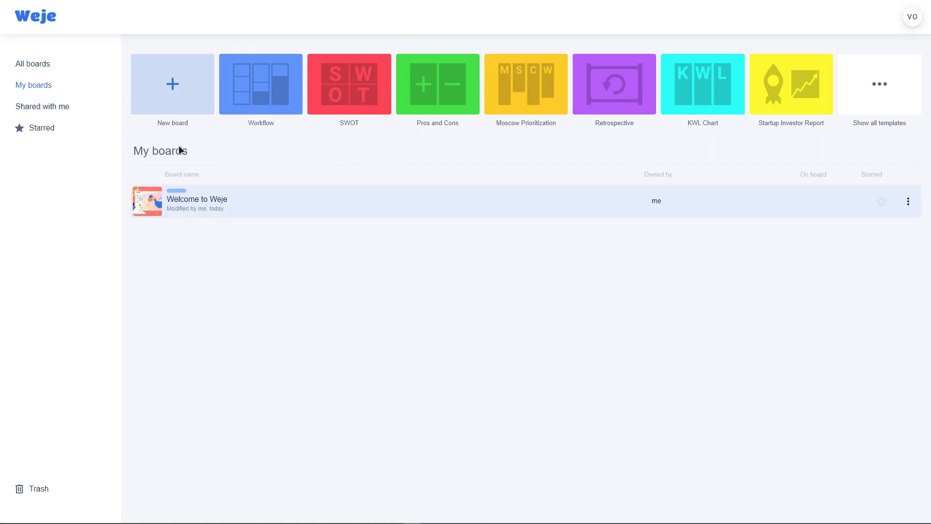
left_click(155, 207)
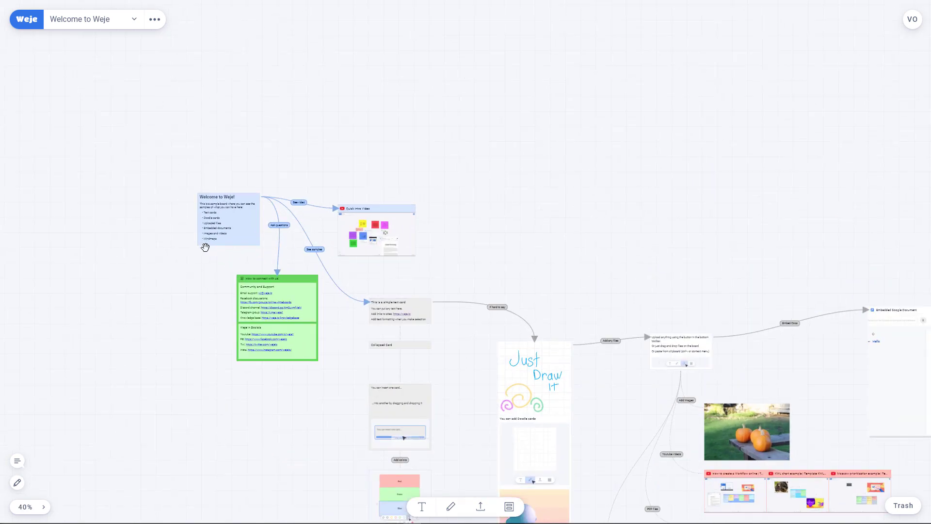
scroll(204, 244, "up", 5)
Move the welcome card left, then play the intro video with lower volume, pausing near 2:05.
mouse_move(252, 126)
left_mouse_down()
mouse_move(297, 212)
mouse_move(236, 126)
mouse_move(258, 73)
left_mouse_up()
mouse_move(335, 174)
left_mouse_down()
mouse_move(259, 187)
mouse_move(237, 275)
mouse_move(284, 170)
mouse_move(359, 111)
mouse_move(292, 167)
left_mouse_up()
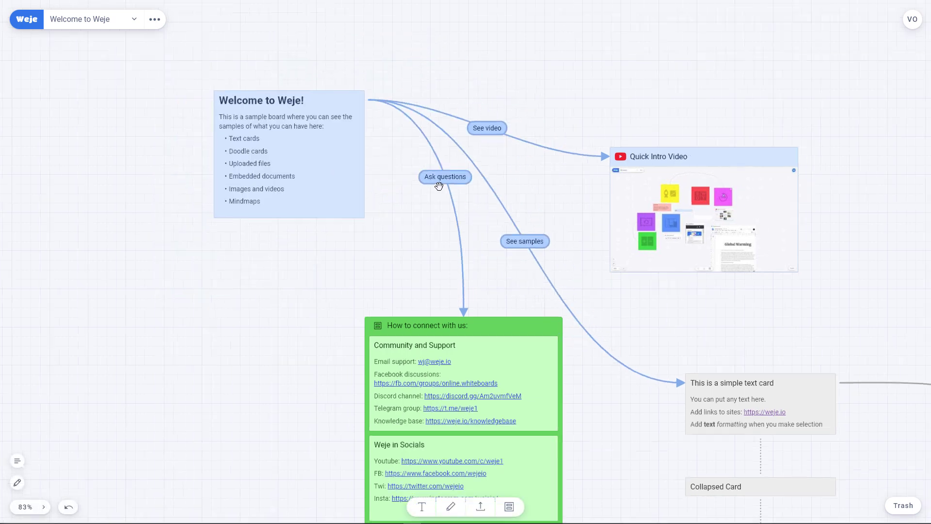
scroll(499, 314, "down", 3)
scroll(464, 254, "up", 5)
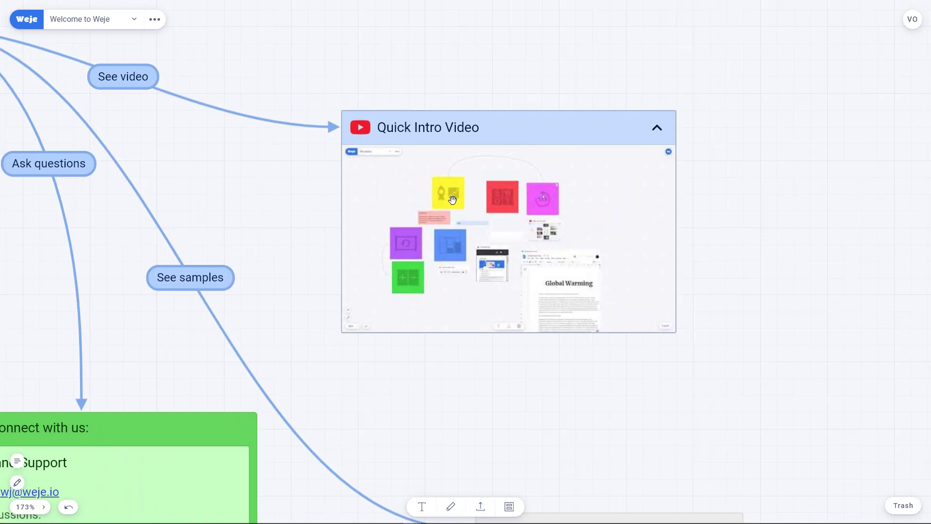
left_click(452, 200)
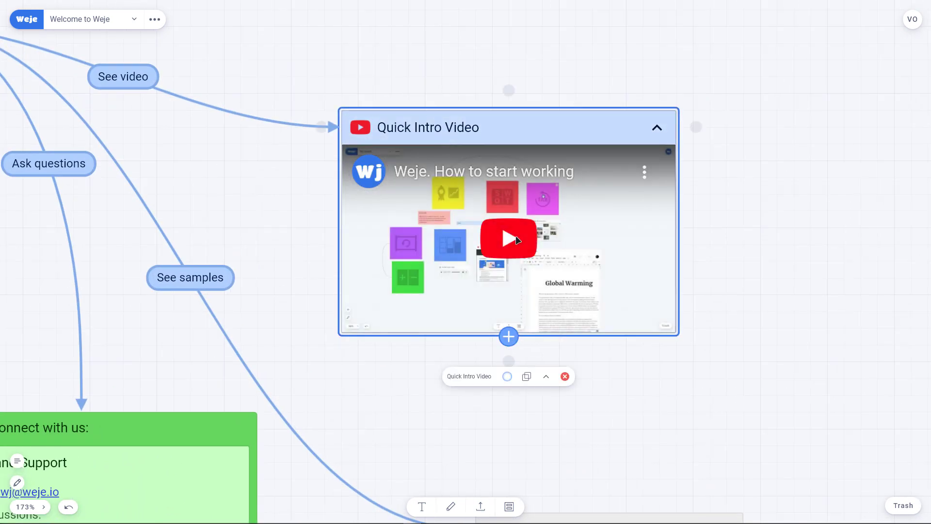
left_click(509, 234)
mouse_move(396, 317)
left_click(437, 317)
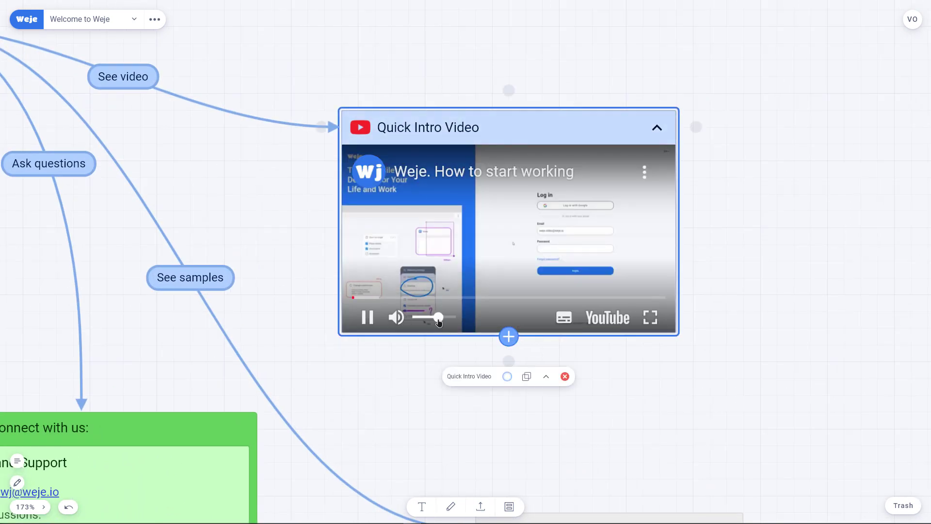
left_click(477, 297)
left_click(542, 298)
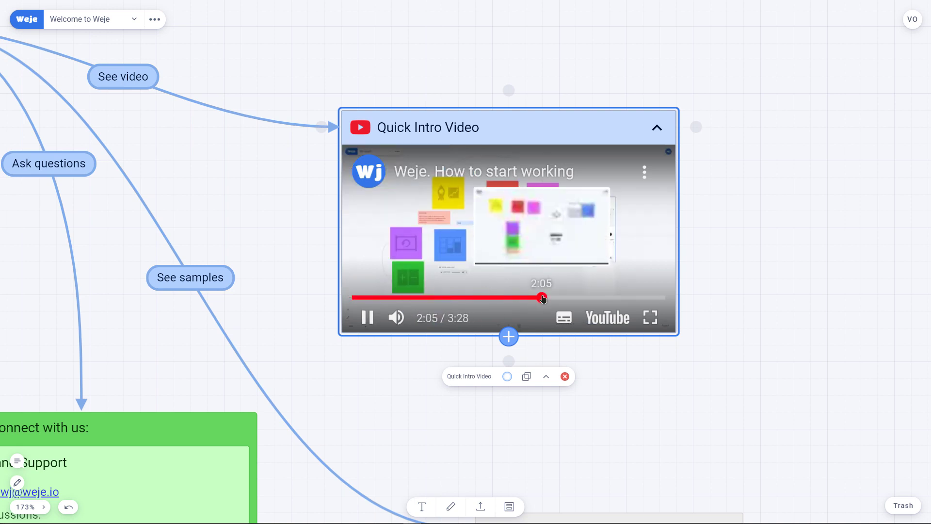
left_click(368, 318)
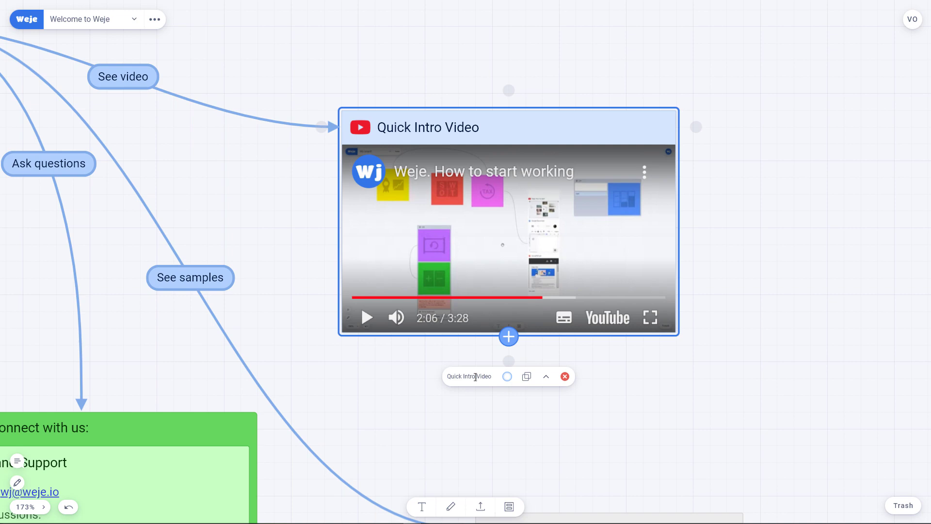
Collapse the 'Weje in Socials' and 'Community and Support' sections of the connect card.
left_click(385, 373)
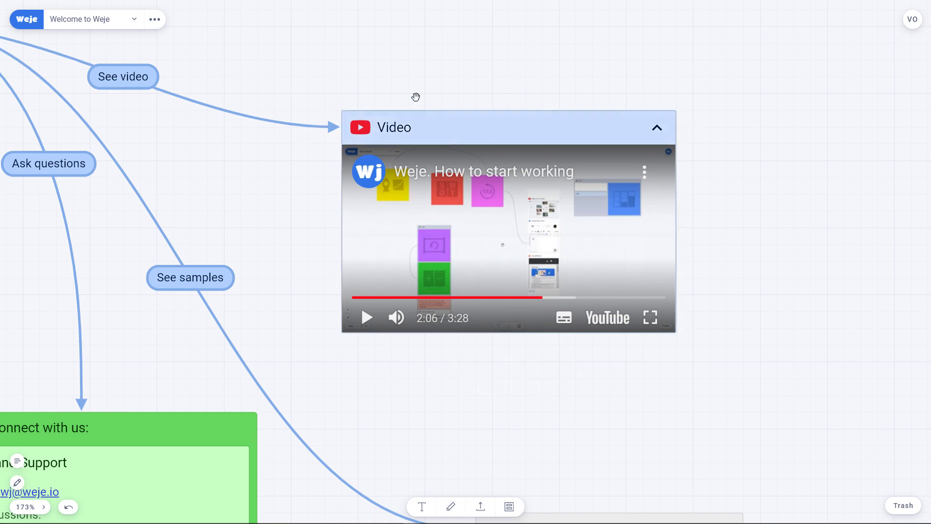
scroll(299, 293, "down", 5)
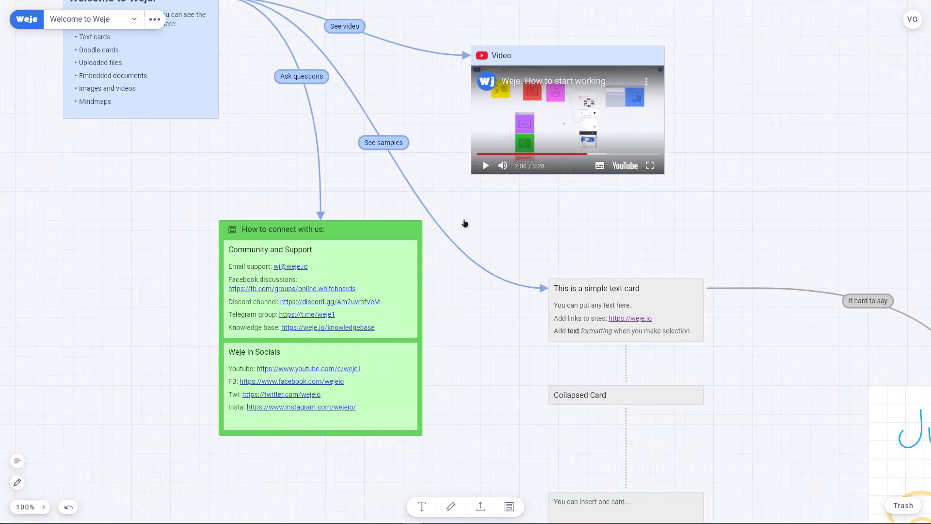
mouse_move(345, 211)
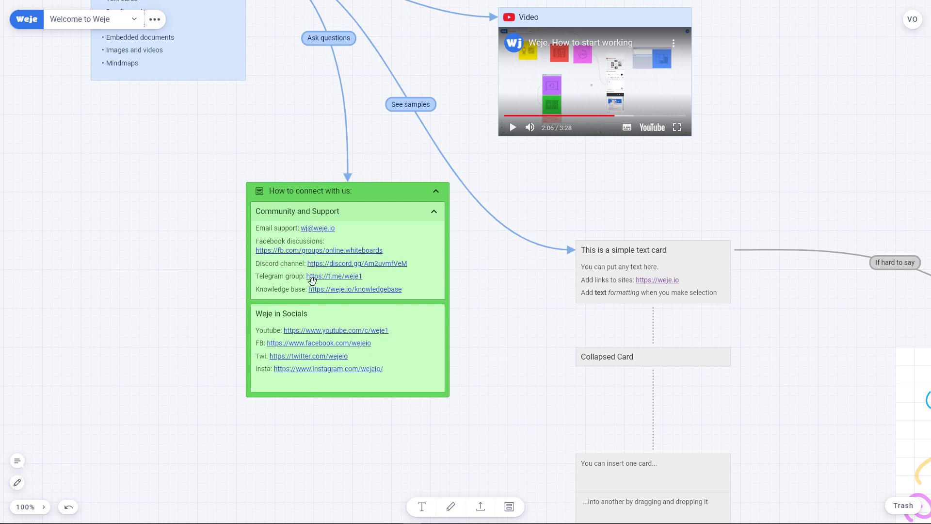
left_click(435, 316)
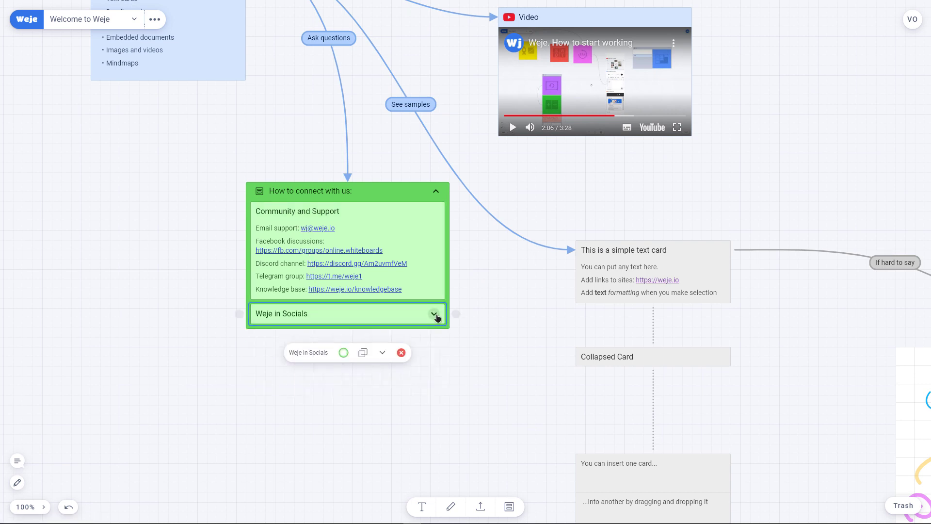
left_click(433, 212)
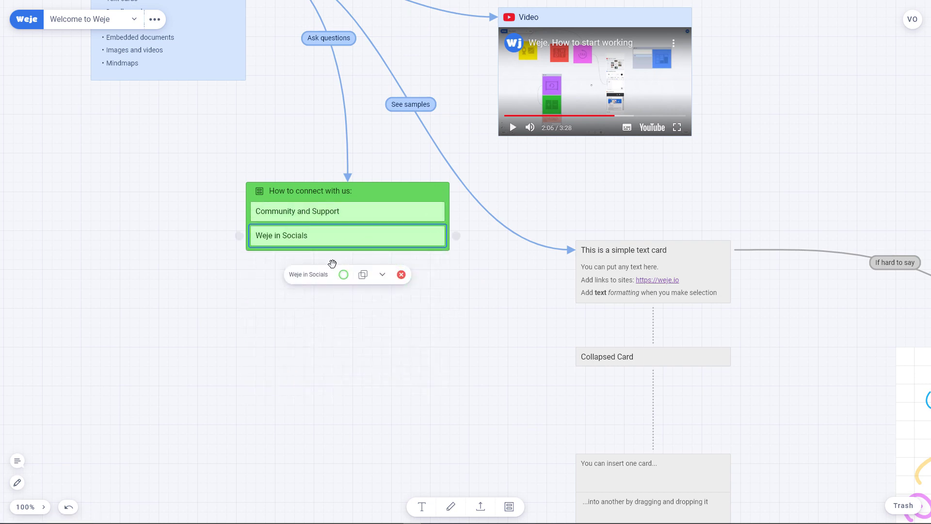
key("shift+1")
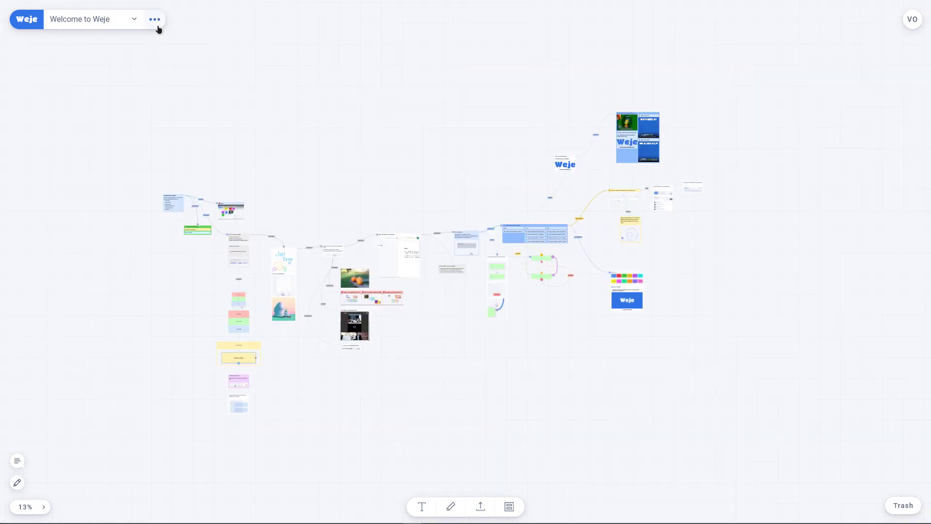
Turn on public link access for the welcome board with 'can edit' permission.
left_click(155, 20)
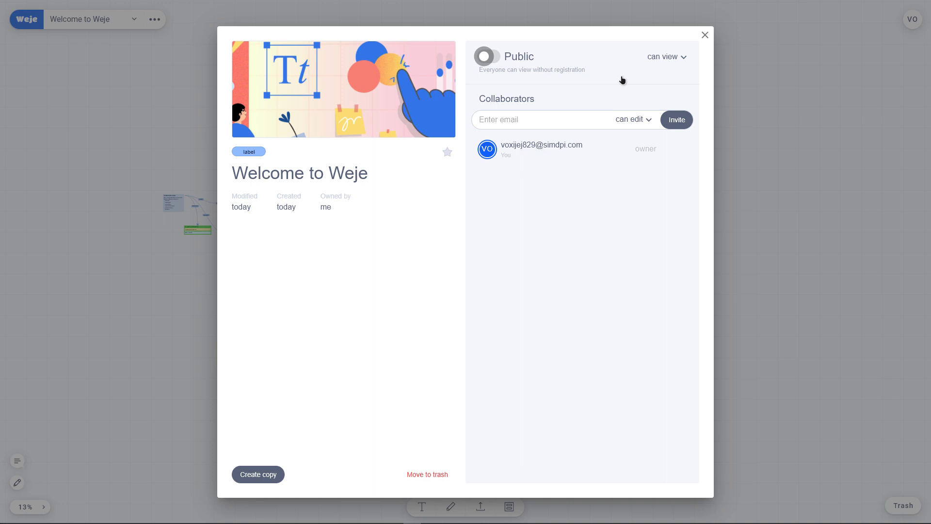
left_click(682, 58)
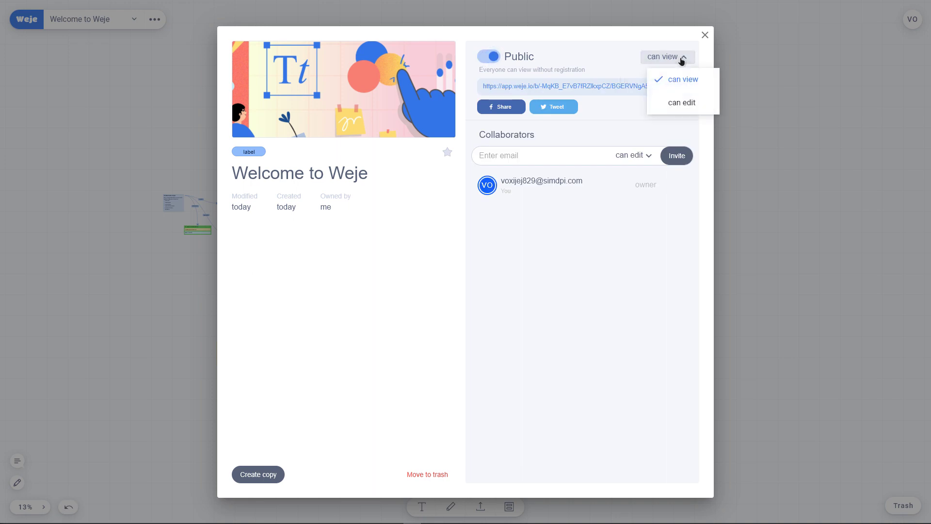
left_click(679, 102)
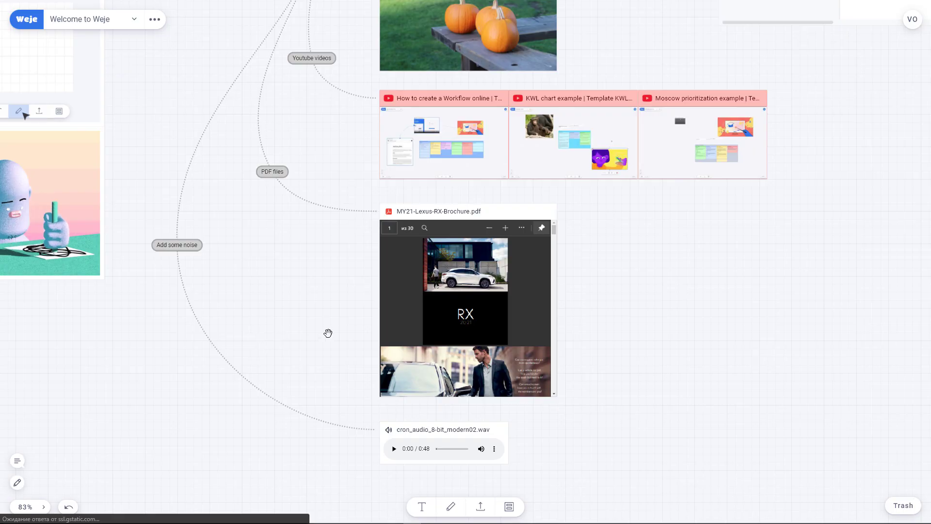
Play the cron_audio_8-bit_modern02.wav clip on the audio card.
left_click(436, 456)
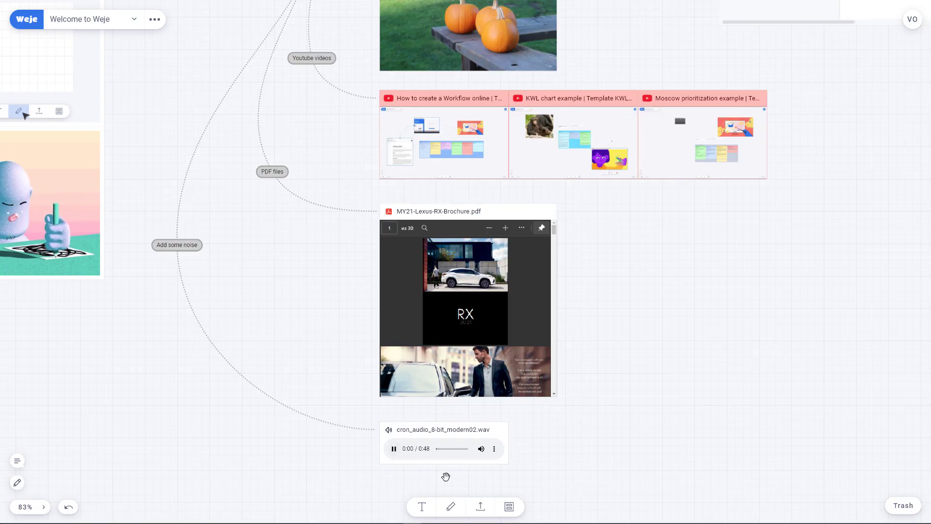
scroll(429, 475, "up", 2)
scroll(436, 466, "up", 2)
scroll(451, 436, "up", 2)
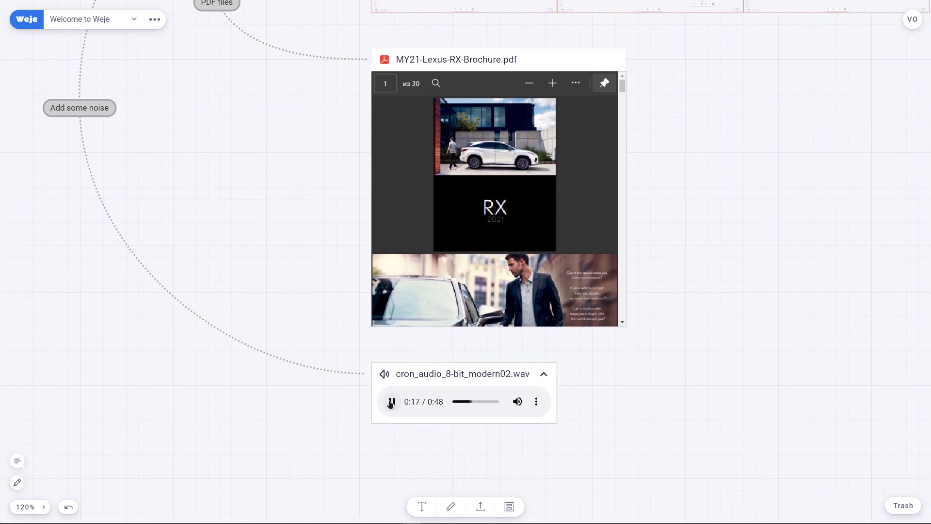
scroll(441, 398, "down", 3)
scroll(586, 152, "down", 2)
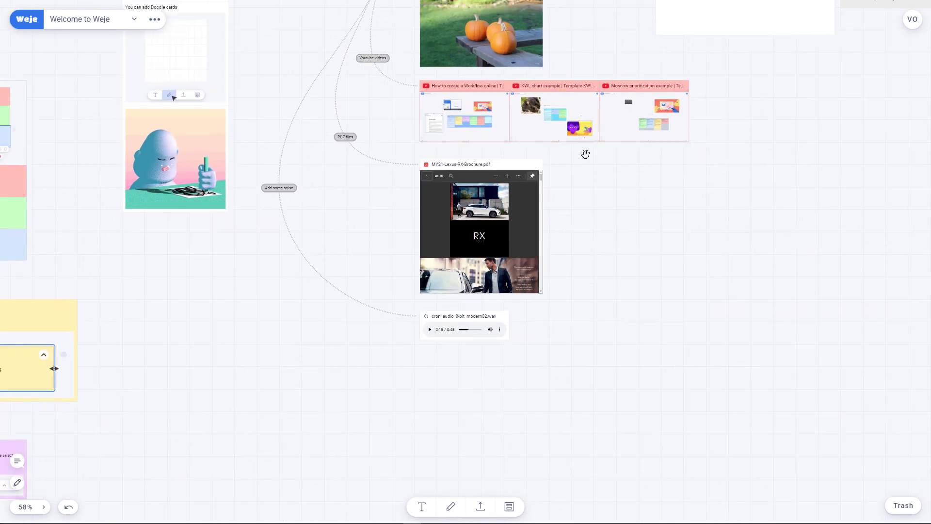
scroll(466, 187, "up", 1)
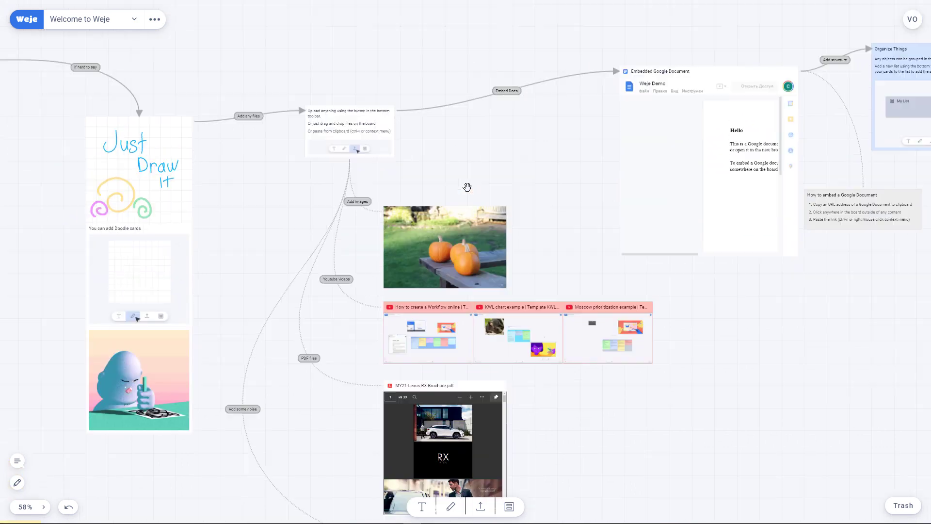
scroll(366, 183, "up", 2)
scroll(390, 179, "up", 2)
scroll(397, 177, "up", 2)
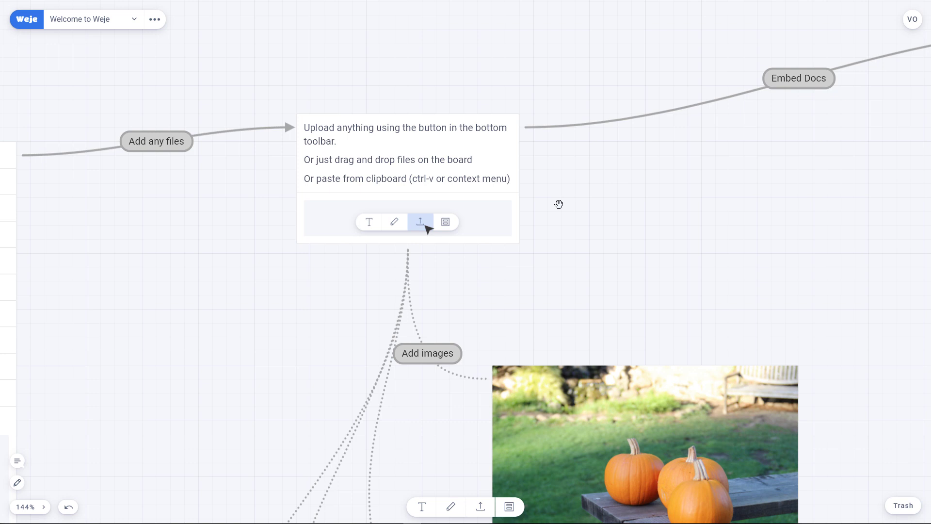
Start and cancel a file upload, reposition the Google Document card, and pan across the board.
left_click(483, 512)
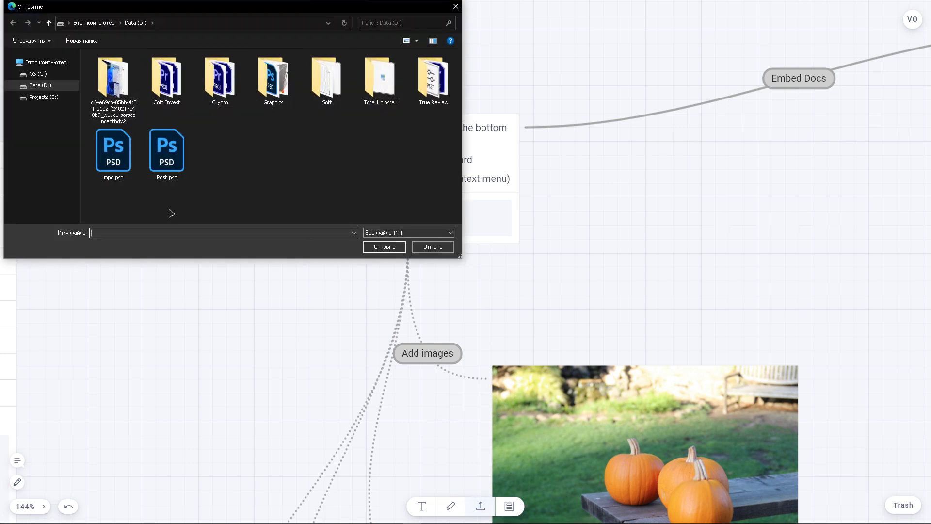
left_click(445, 248)
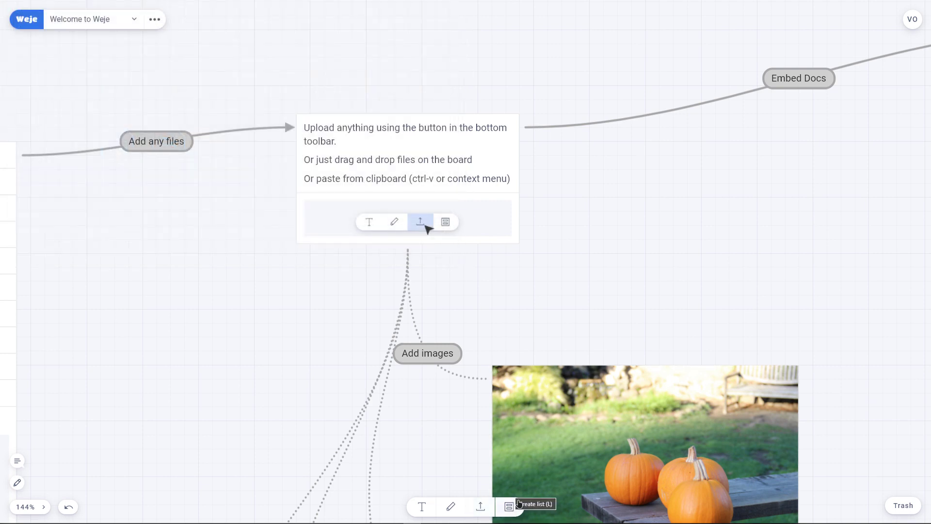
scroll(644, 289, "down", 5)
left_click_drag(787, 228, 690, 238)
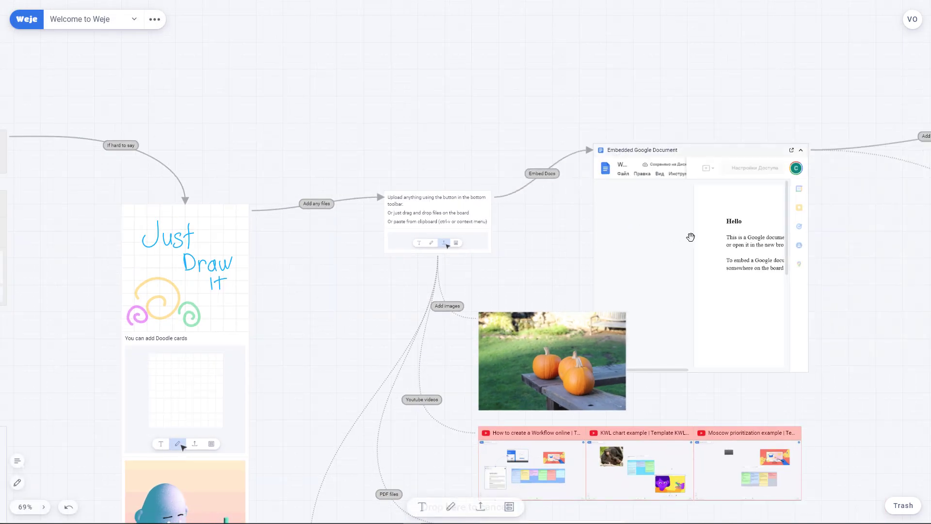
mouse_move(856, 266)
left_mouse_down()
mouse_move(796, 349)
mouse_move(668, 389)
mouse_move(483, 354)
mouse_move(407, 359)
left_mouse_up()
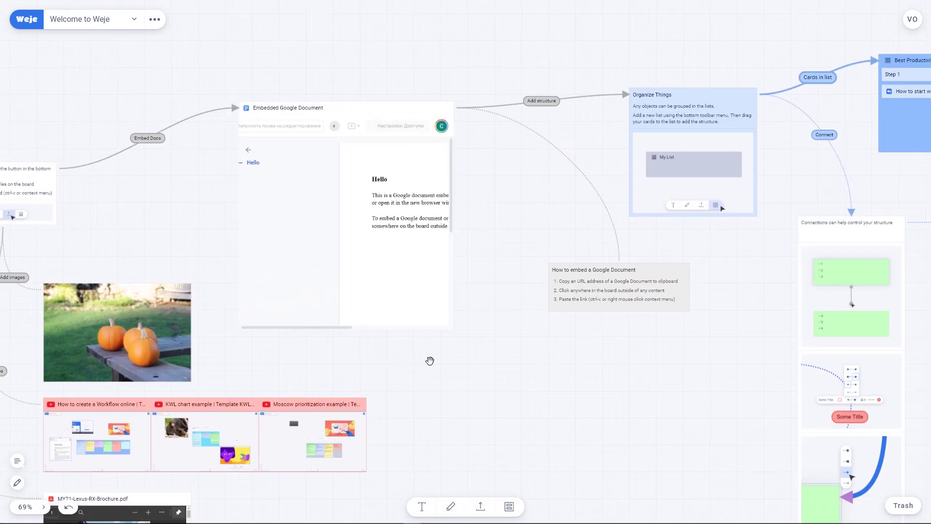
left_click_drag(651, 376, 452, 399)
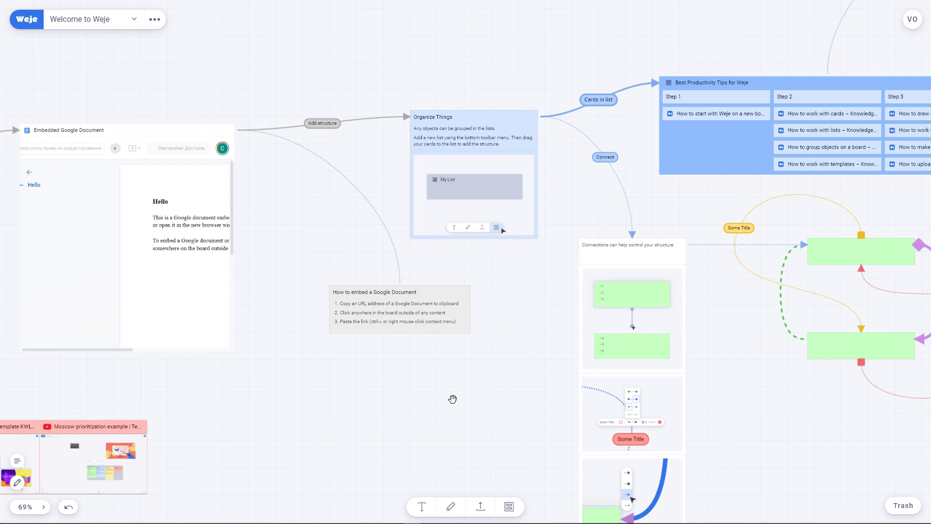
left_click_drag(647, 221, 383, 318)
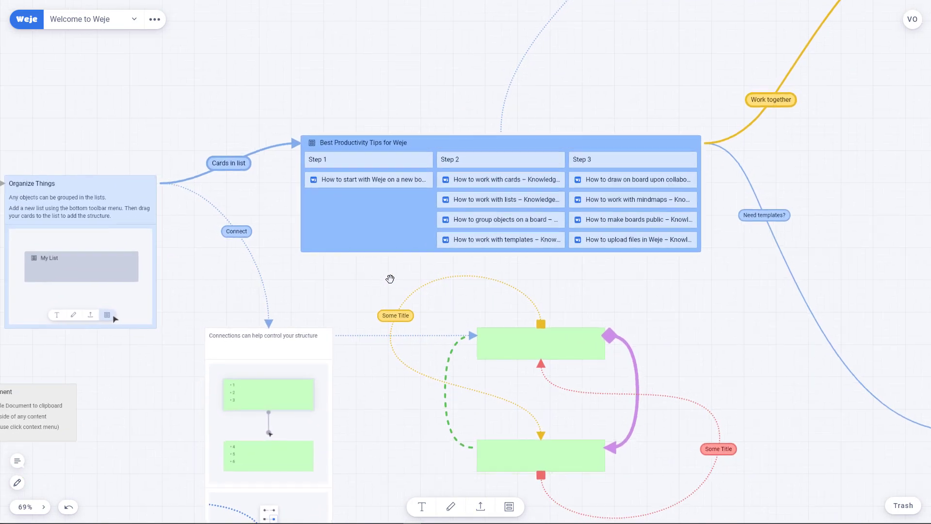
scroll(389, 280, "down", 5)
scroll(390, 278, "down", 2)
scroll(391, 279, "down", 1)
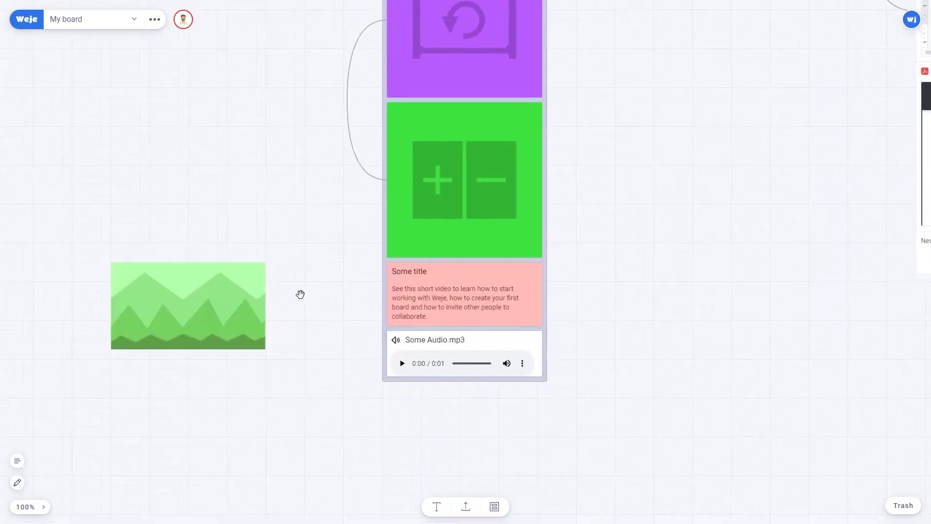
Turn the pink card's description into a bold heading.
triple_click(480, 306)
left_click(436, 339)
left_click(466, 388)
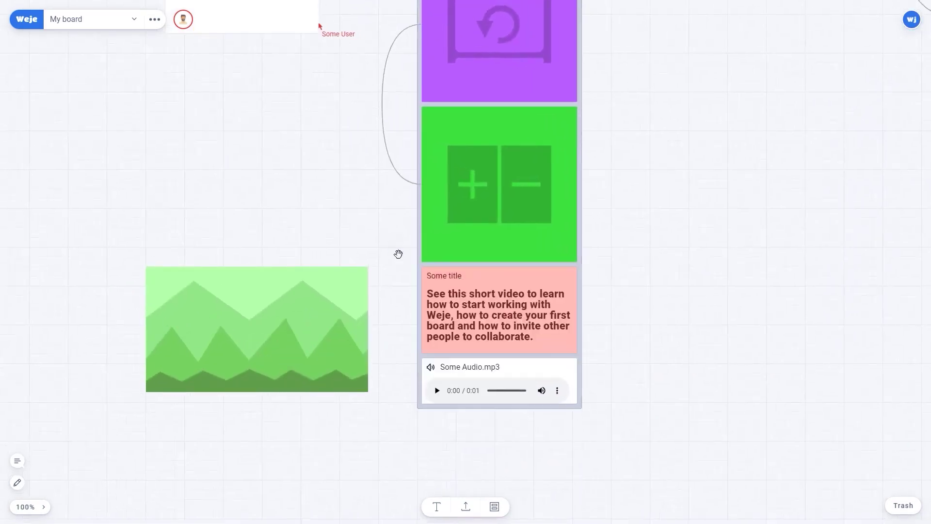
Connect the pink card to the landscape image and book-image card, then start a connector from the video card.
left_click_drag(419, 309, 368, 329)
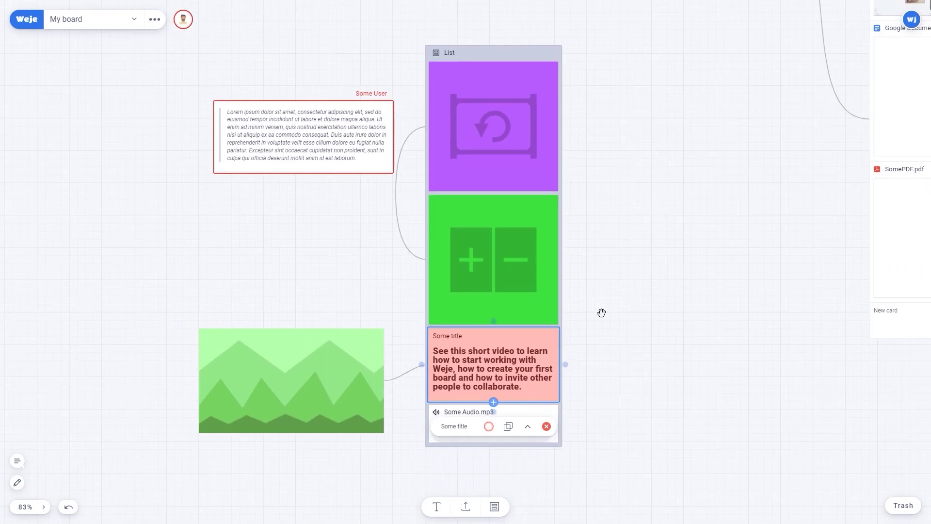
left_click_drag(565, 363, 670, 146)
left_click(667, 119)
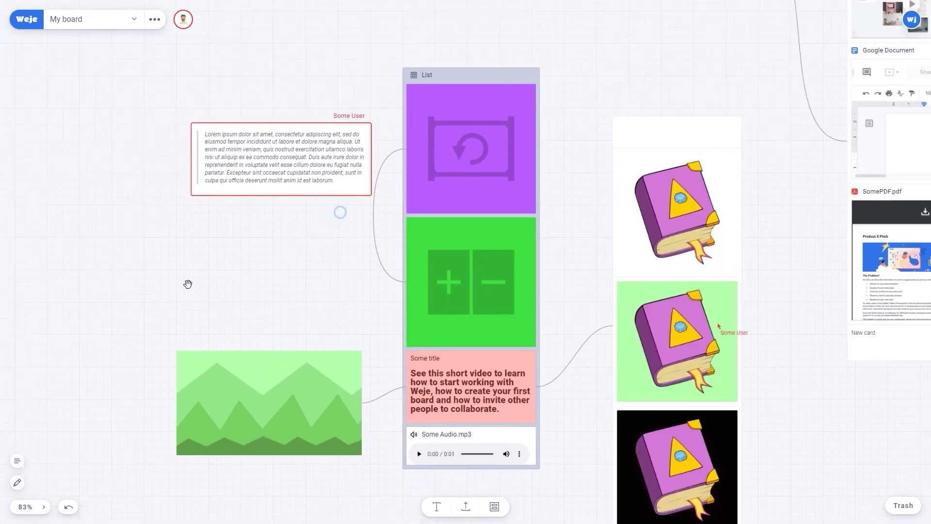
scroll(456, 243, "down", 5)
mouse_move(480, 216)
left_mouse_down()
mouse_move(441, 254)
mouse_move(468, 212)
left_mouse_up()
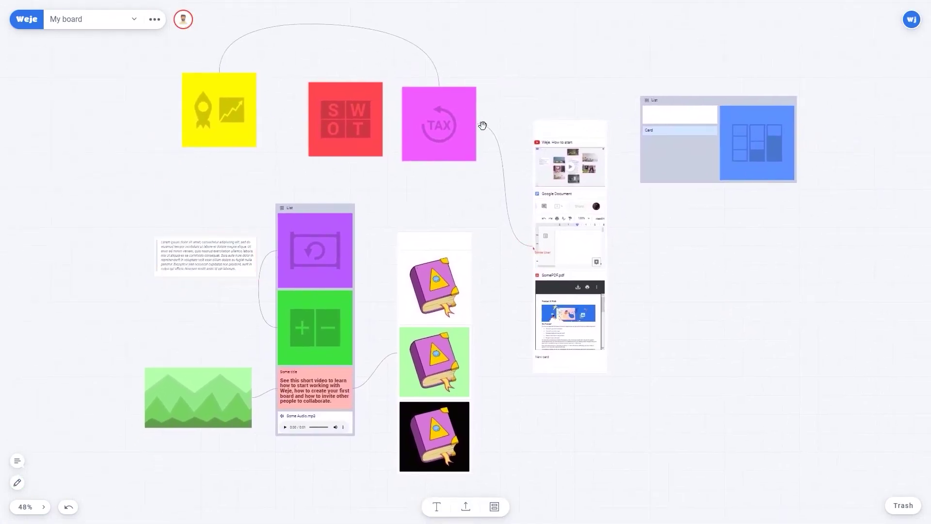
left_click_drag(488, 299, 475, 355)
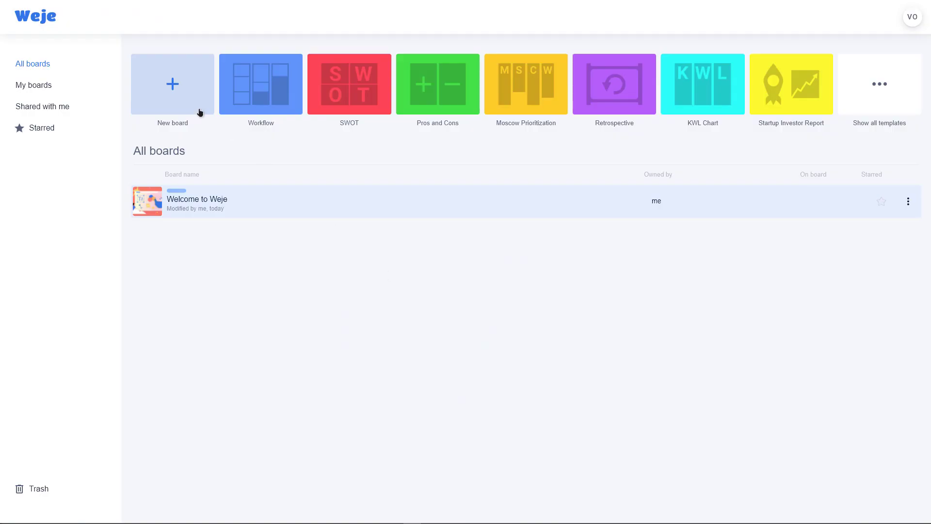
Create and open a new board named 'My new board'.
left_click(181, 95)
left_click(407, 286)
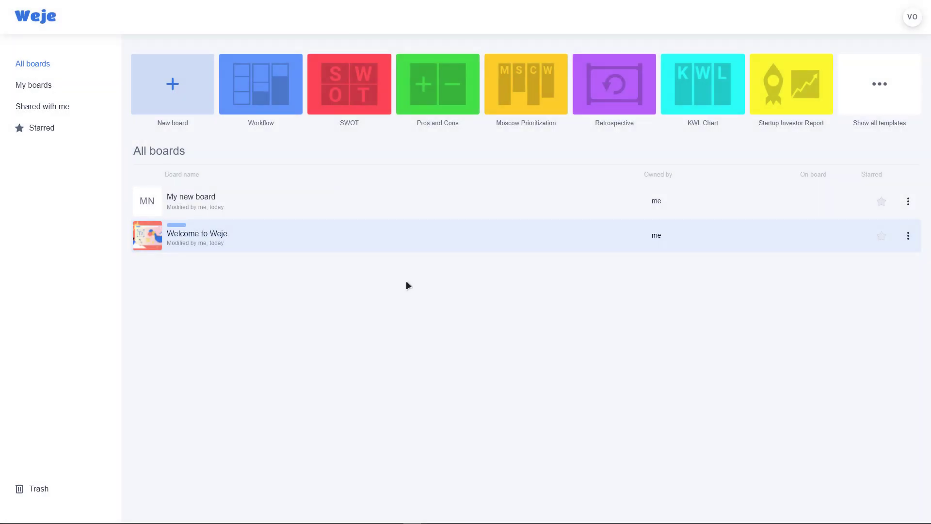
left_click(363, 200)
Make 'My new board' publicly viewable and add an empty text card.
left_click(155, 20)
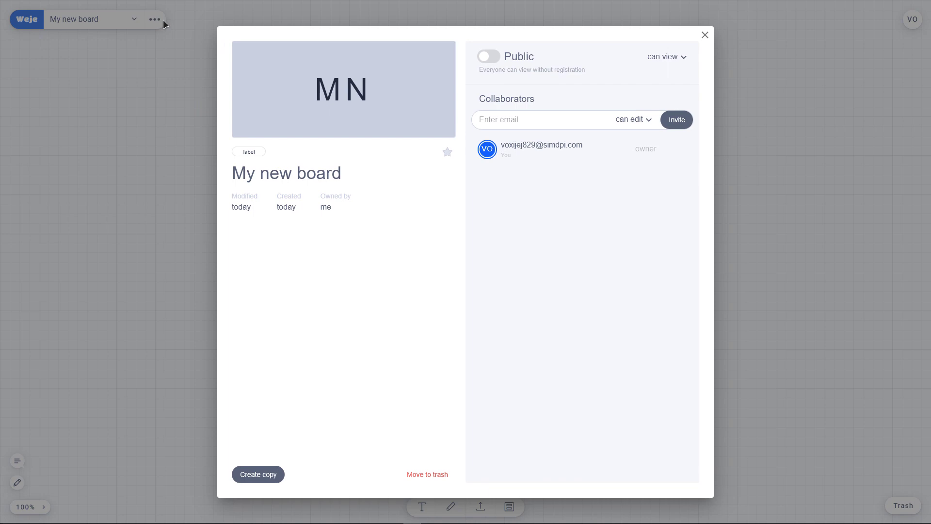
left_click(488, 56)
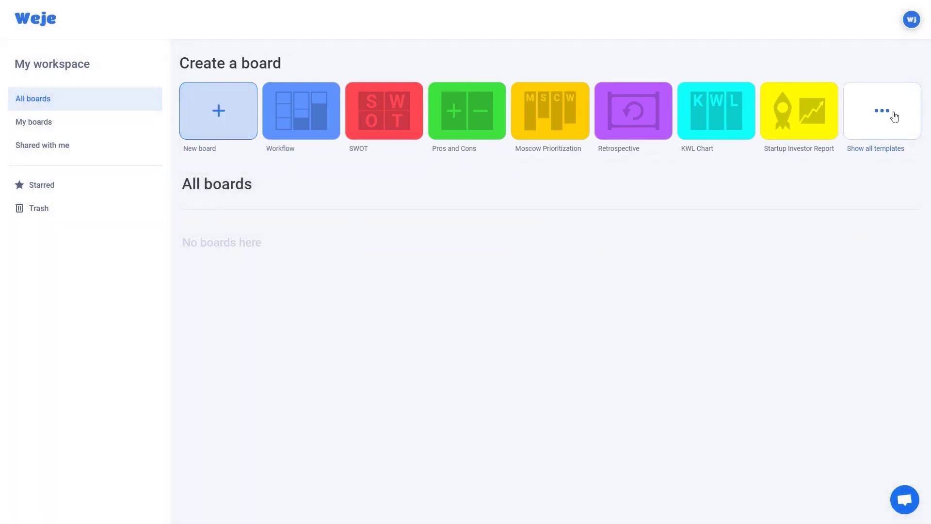
left_click(428, 513)
type("Hello")
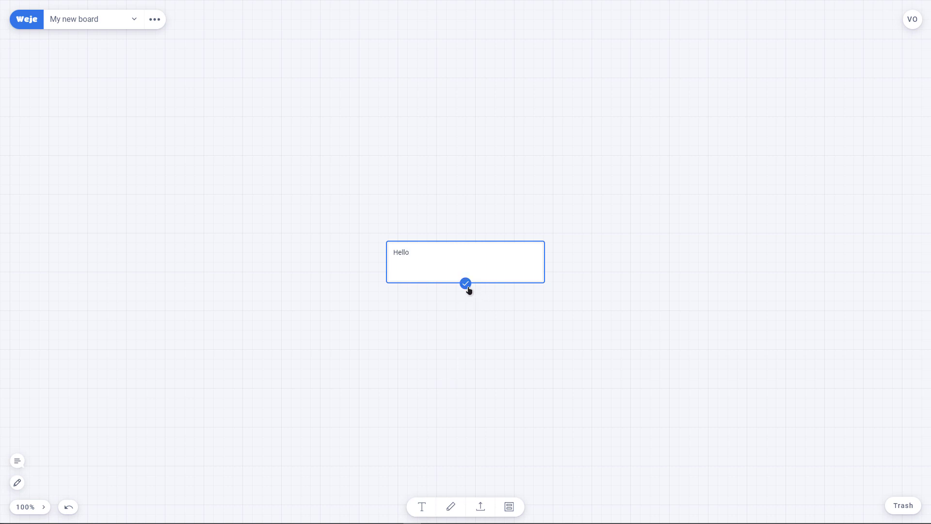
Confirm the 'Hello' text card and try Heading 1, 2 and 3 before returning to Normal.
left_click(466, 283)
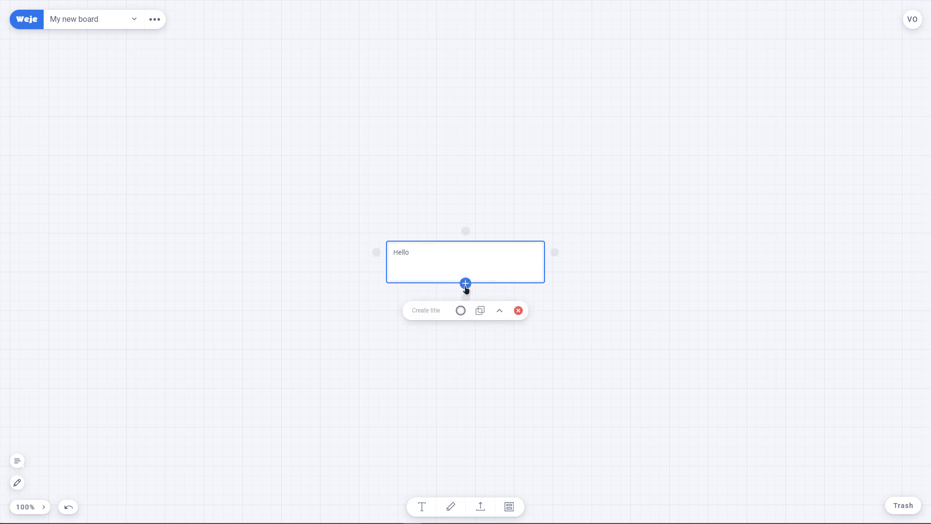
left_click(409, 252)
left_click_drag(409, 253, 394, 251)
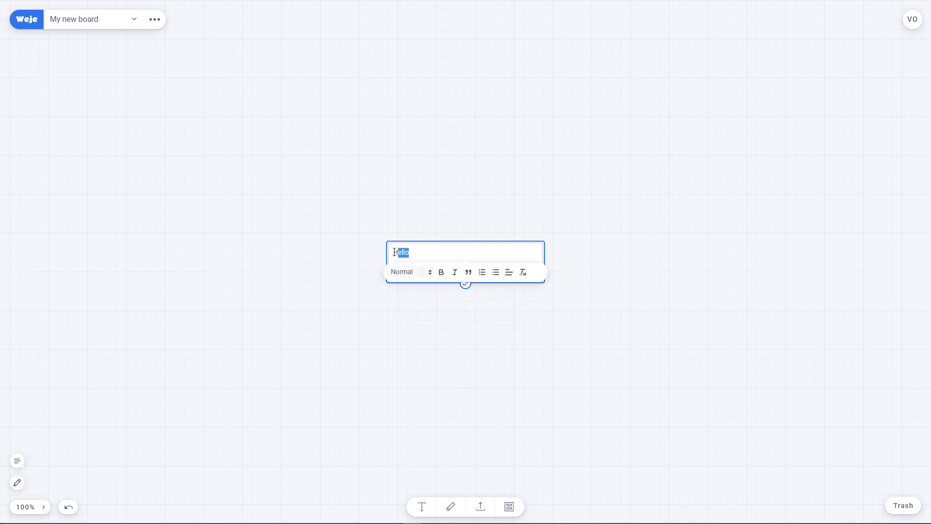
left_click(428, 273)
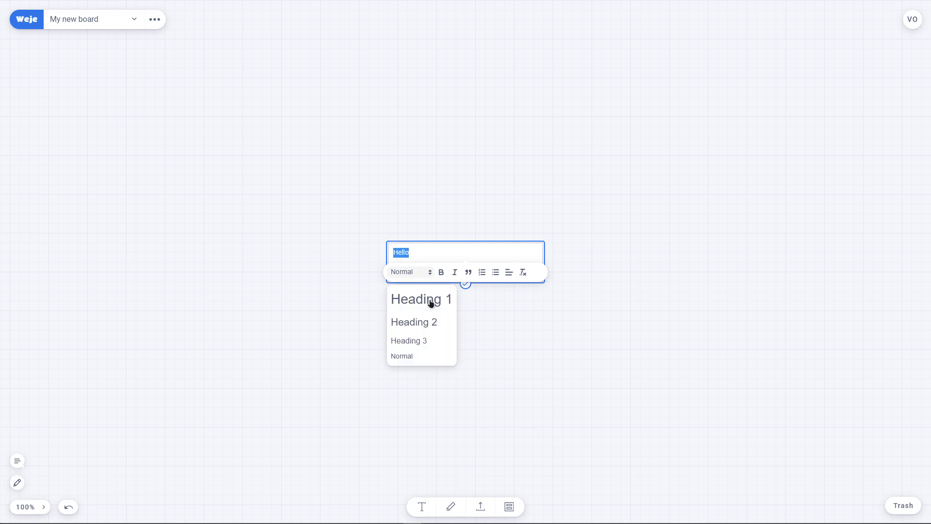
left_click(429, 302)
left_click(427, 286)
left_click(419, 329)
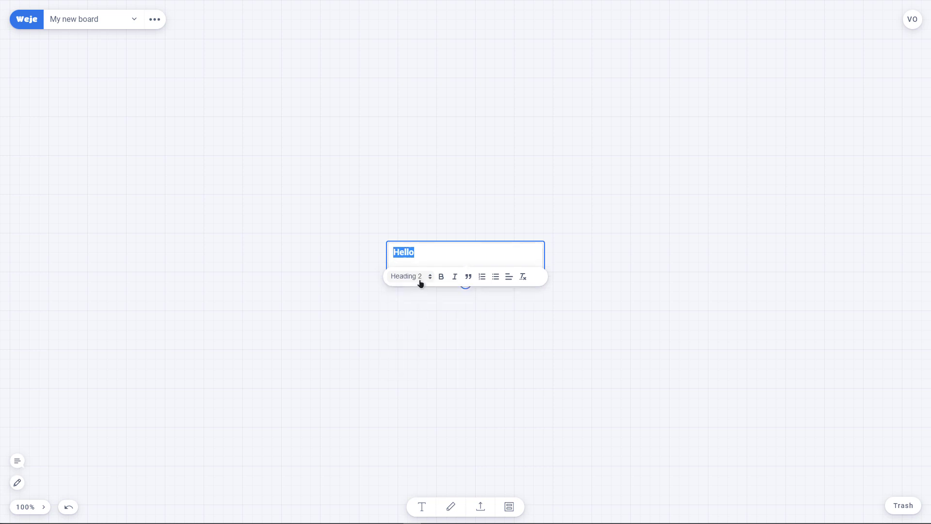
left_click(420, 282)
left_click(417, 348)
left_click(424, 277)
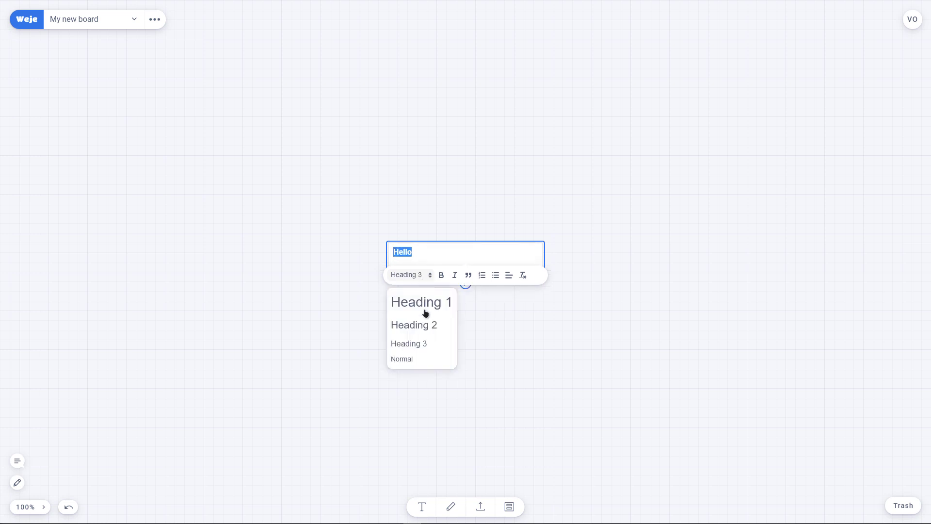
left_click(405, 361)
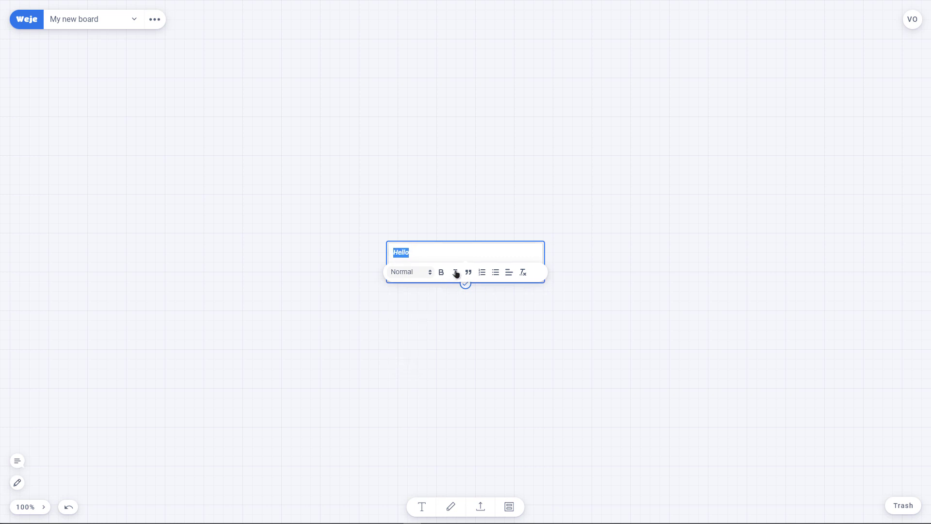
Apply quote, list and right alignment to 'Hello', then clear all formatting.
left_click(469, 274)
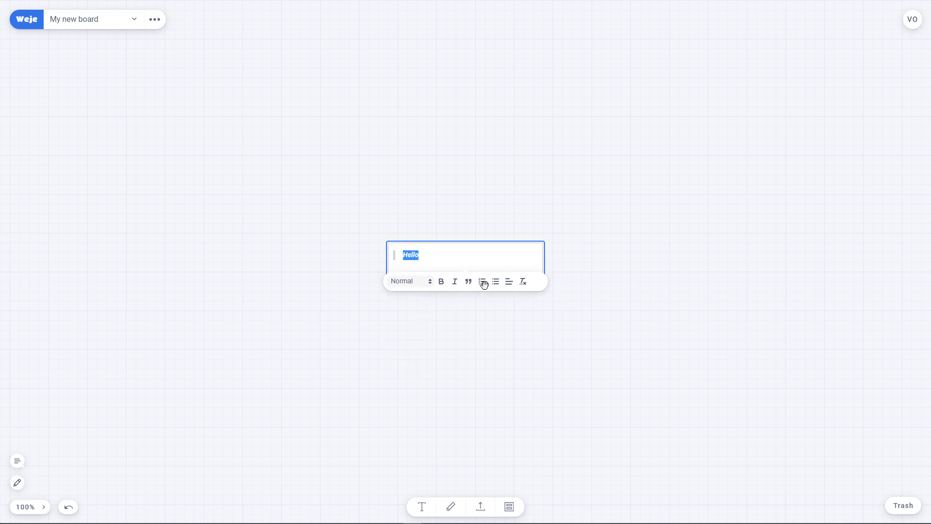
left_click(483, 282)
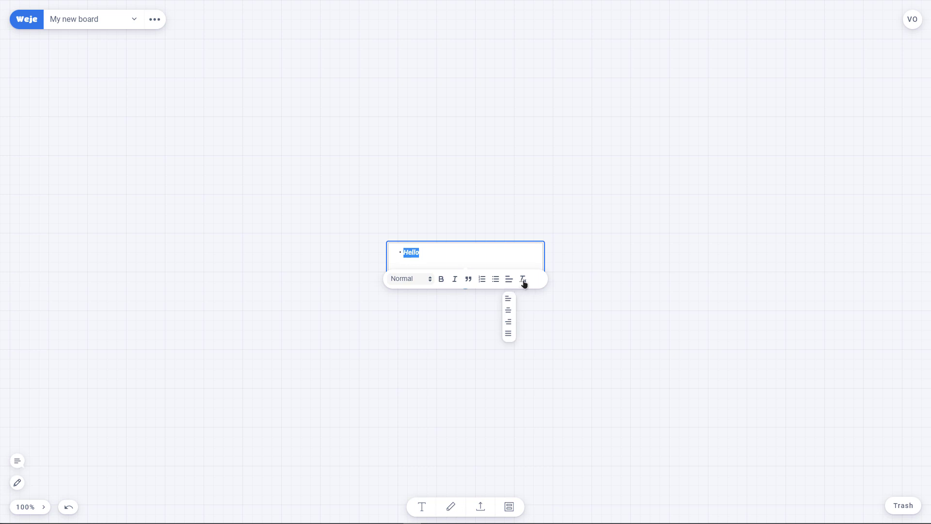
left_click(509, 322)
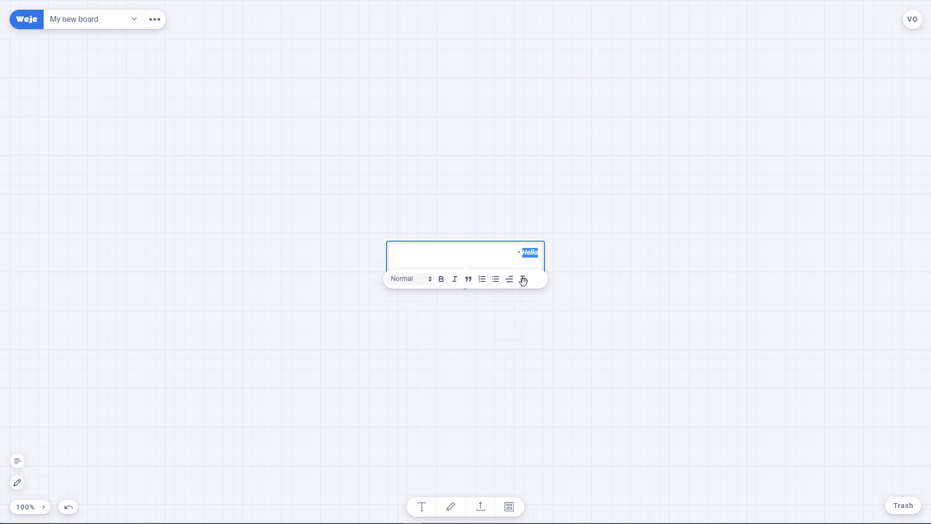
left_click(523, 280)
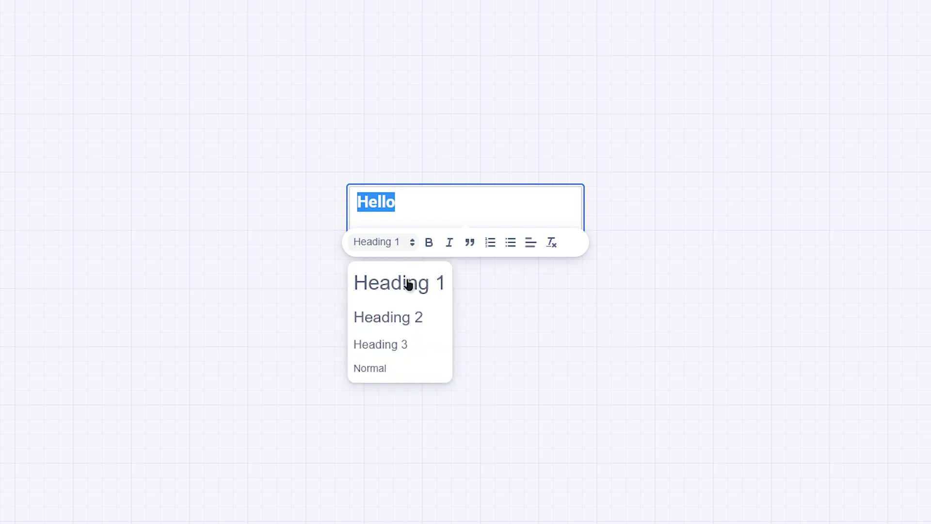
left_click(396, 309)
left_click(399, 246)
left_click(395, 339)
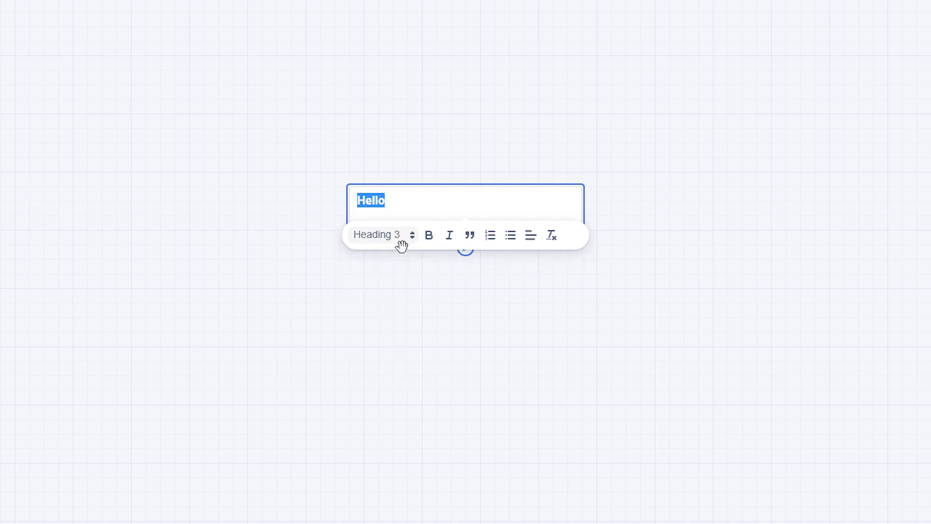
left_click(401, 245)
left_click(373, 362)
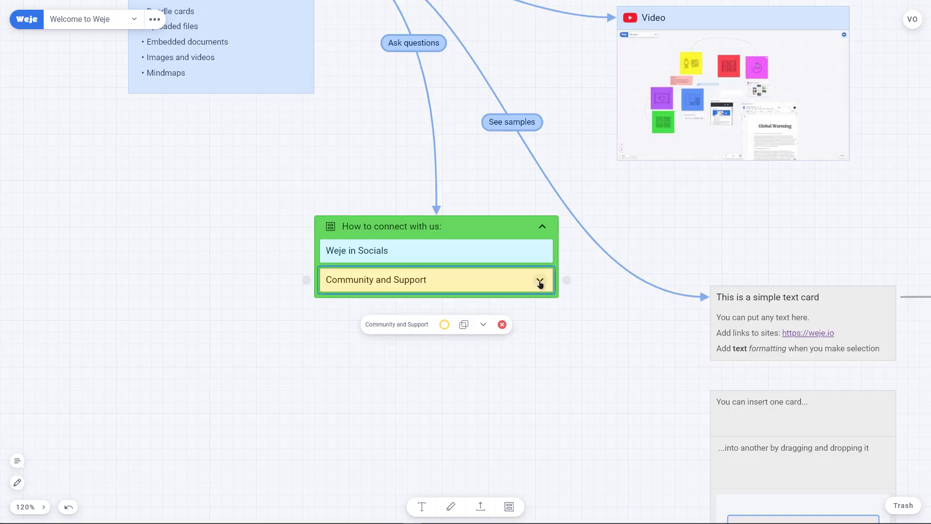
Make the Discord line a quote and number Telegram and Knowledge base as items 1 and 2.
left_click_drag(376, 299, 356, 299)
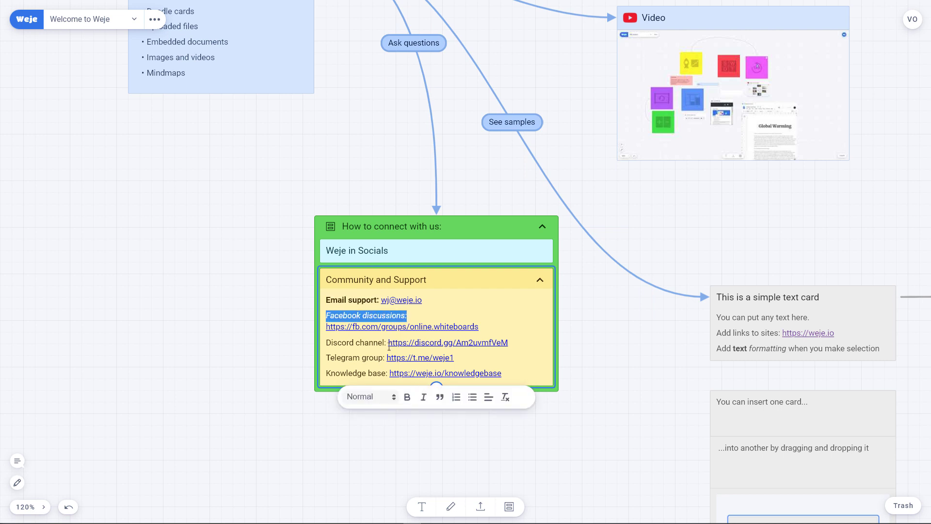
left_click_drag(386, 342, 328, 343)
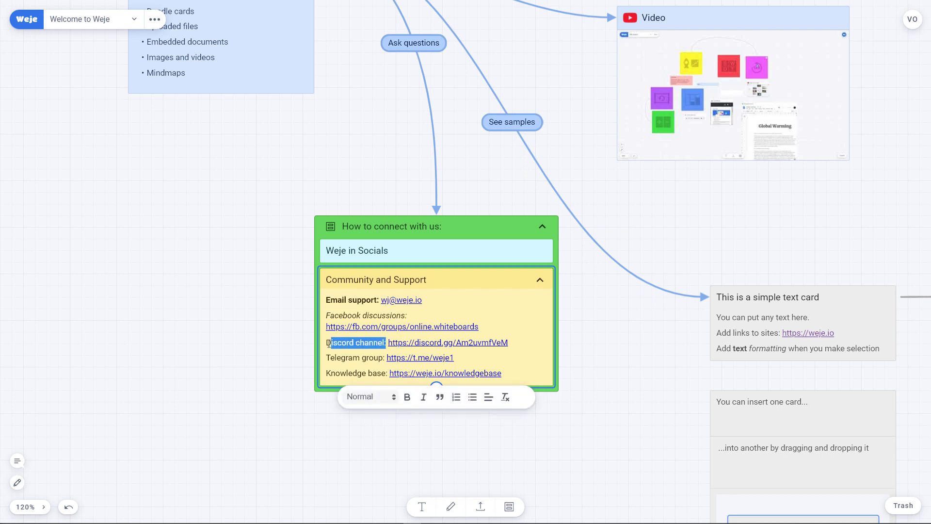
left_click(439, 398)
left_click_drag(386, 361, 326, 362)
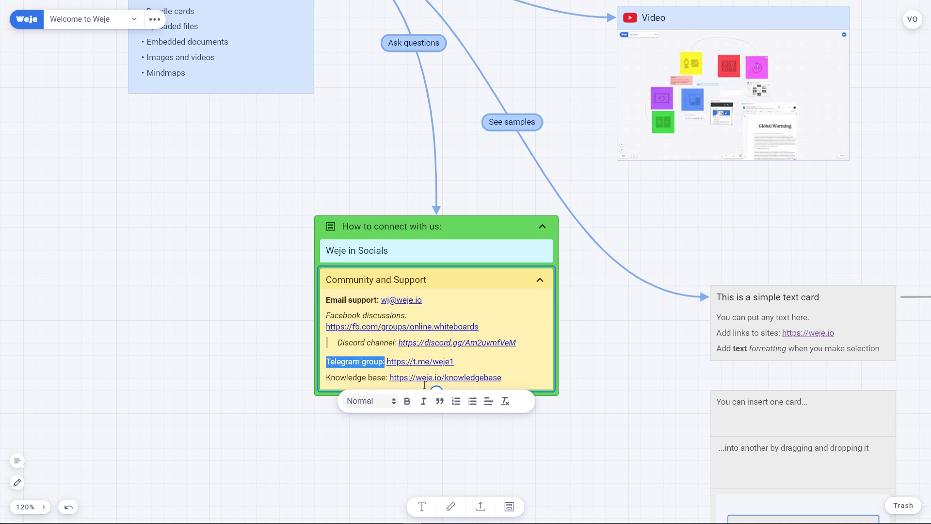
left_click(455, 400)
left_click_drag(389, 381, 324, 383)
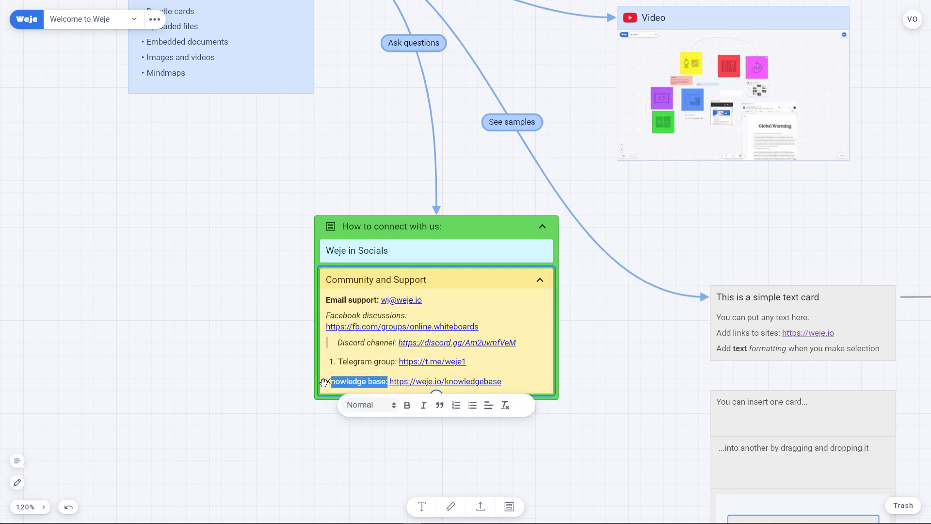
left_click(457, 405)
left_click(525, 364)
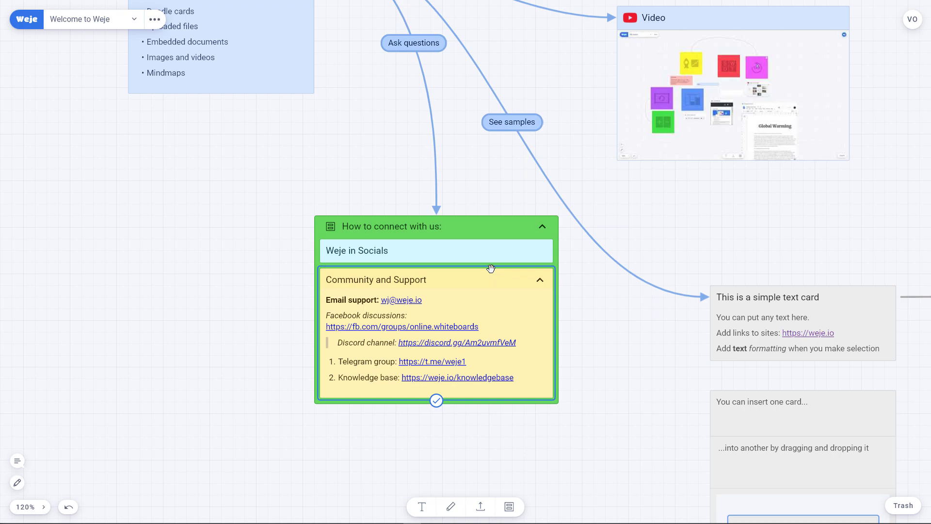